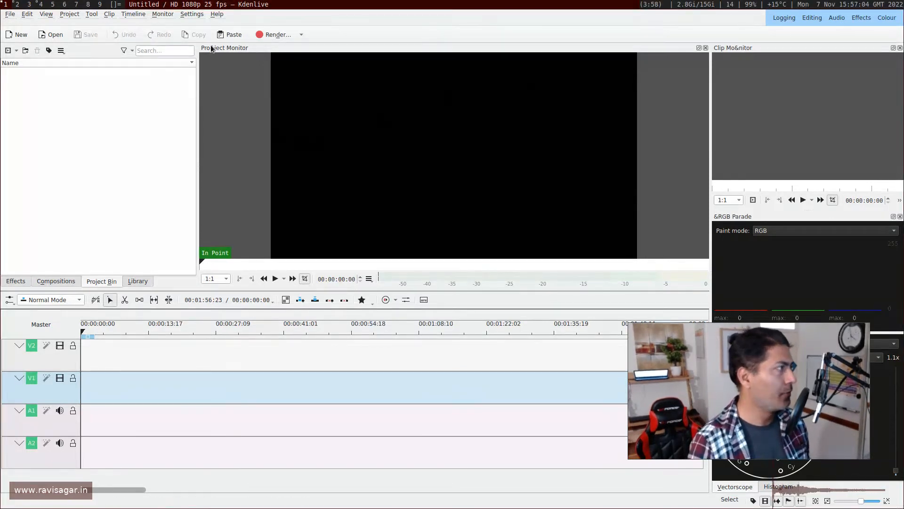
Open the Proxy Clips settings and bring up the list of proxy encoding profiles.
left_click(190, 14)
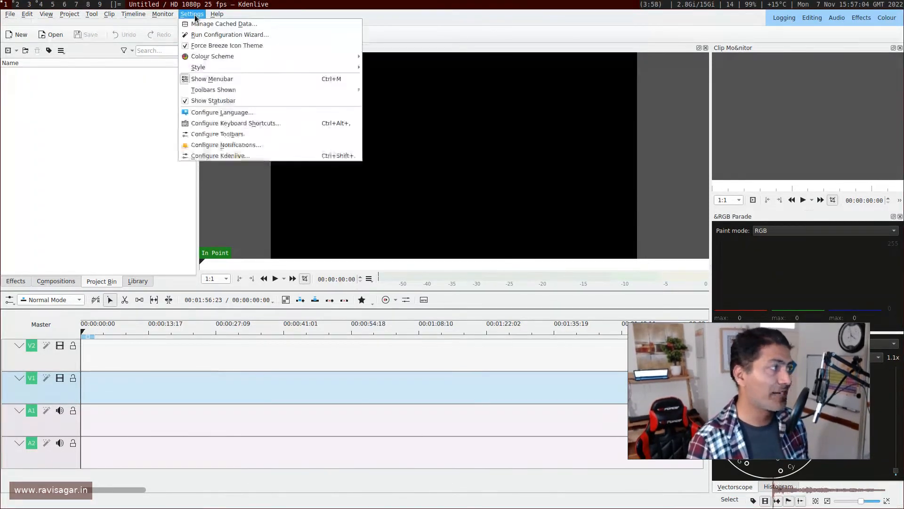
left_click(206, 155)
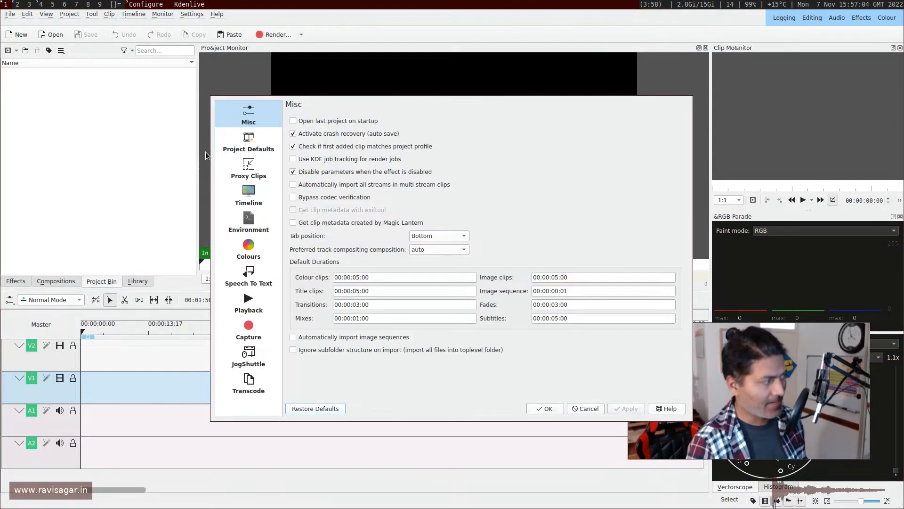
left_click(248, 167)
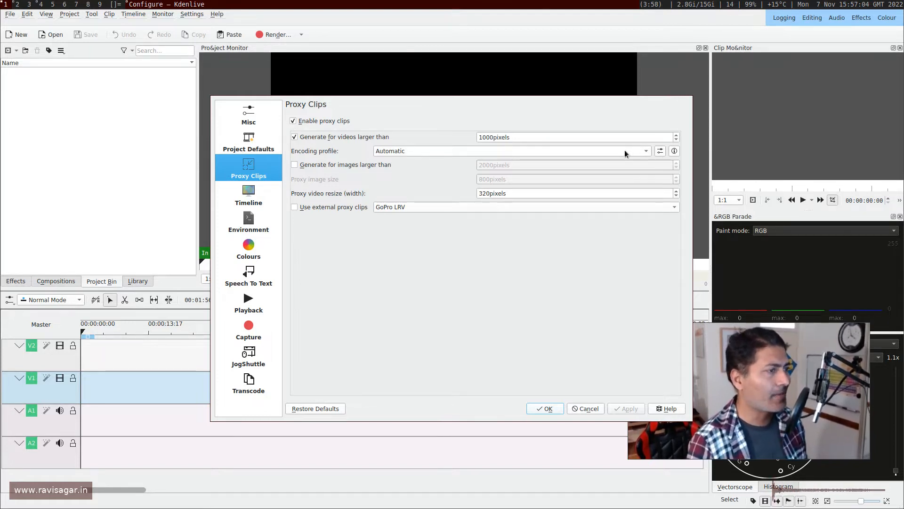
left_click(659, 151)
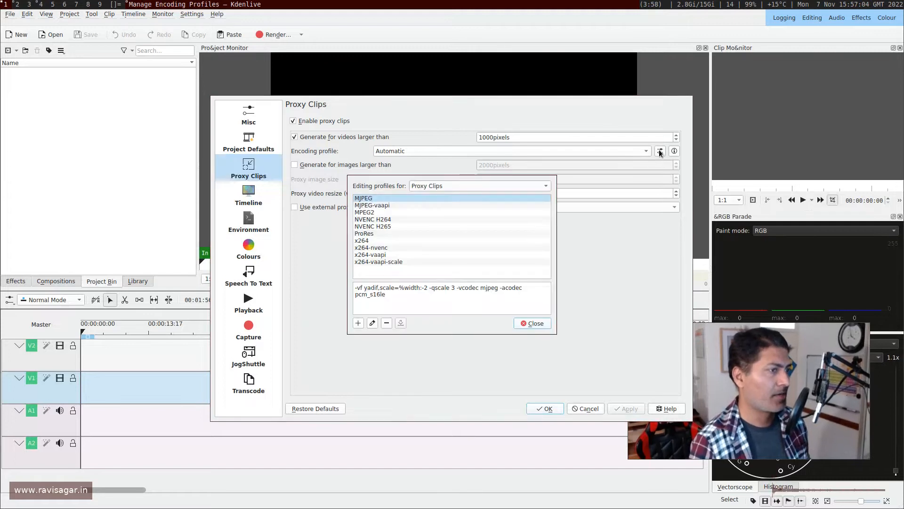
Inspect the parameters of a new proxy encoding profile, discard it, and leave the settings without changes.
left_click(358, 323)
left_click_drag(494, 224, 390, 210)
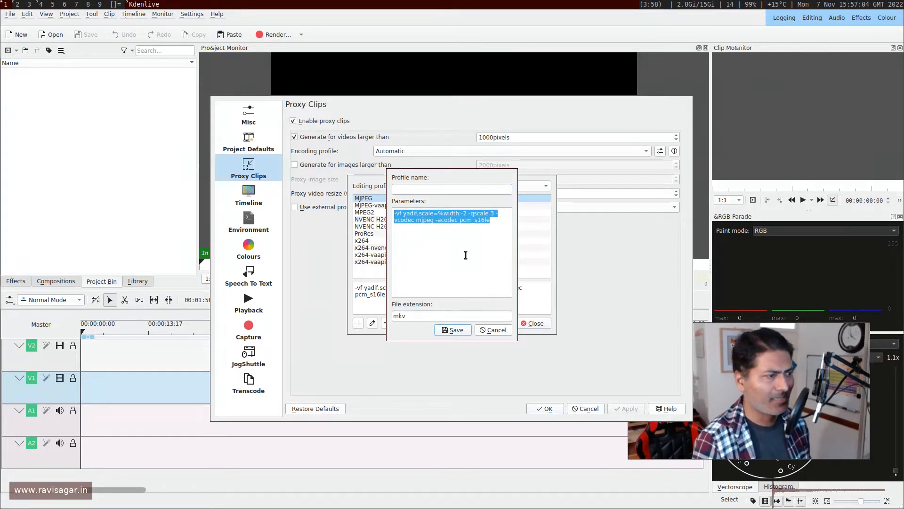
left_click(496, 329)
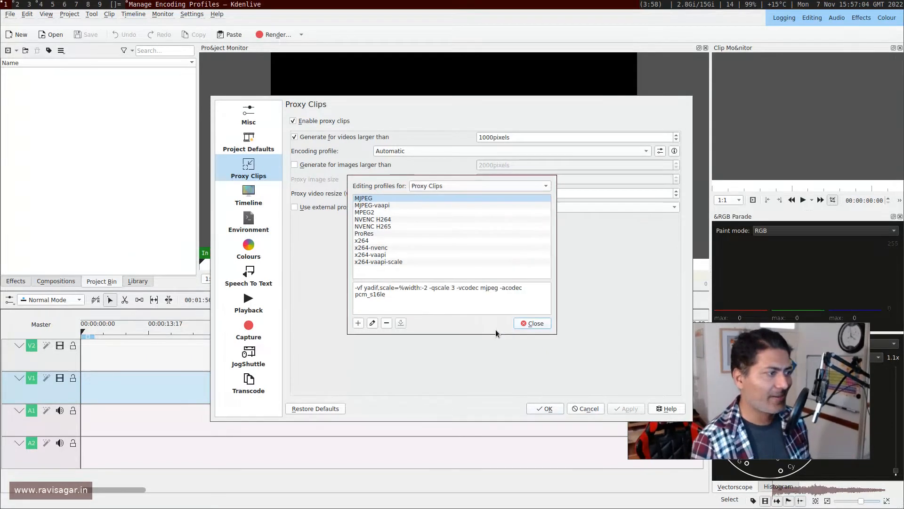
left_click(530, 324)
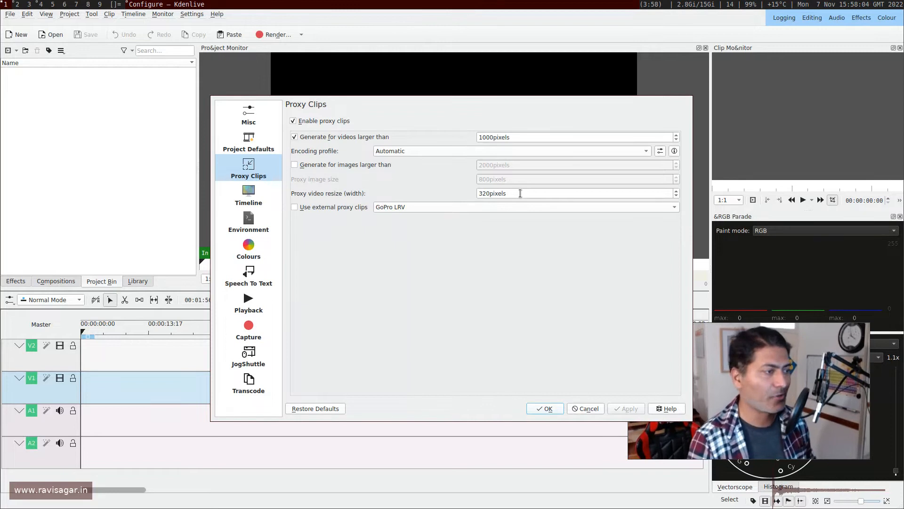
left_click(572, 406)
Import getanswers_learn-about-issue-security-schemes.mp4 into the project bin and place it on tracks V1 and A1, starting about 6 seconds in.
right_click(86, 116)
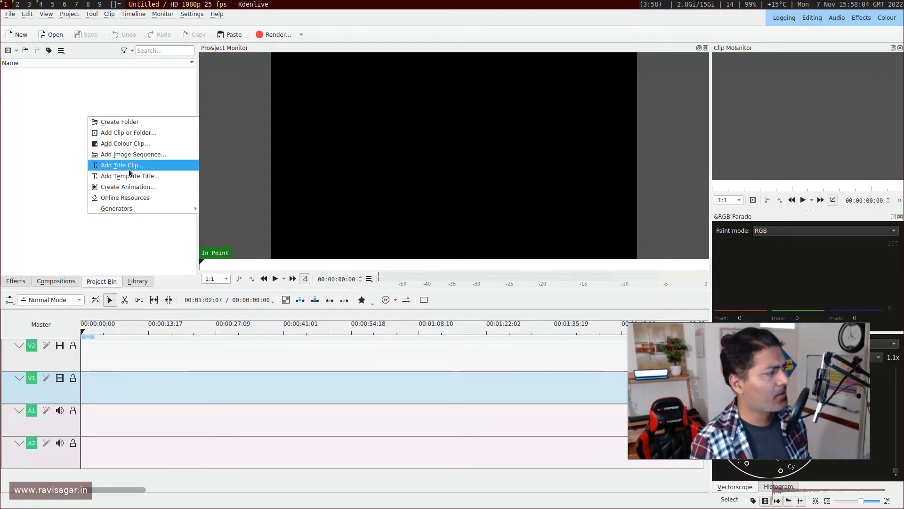
left_click(138, 134)
scroll(370, 226, "down", 10)
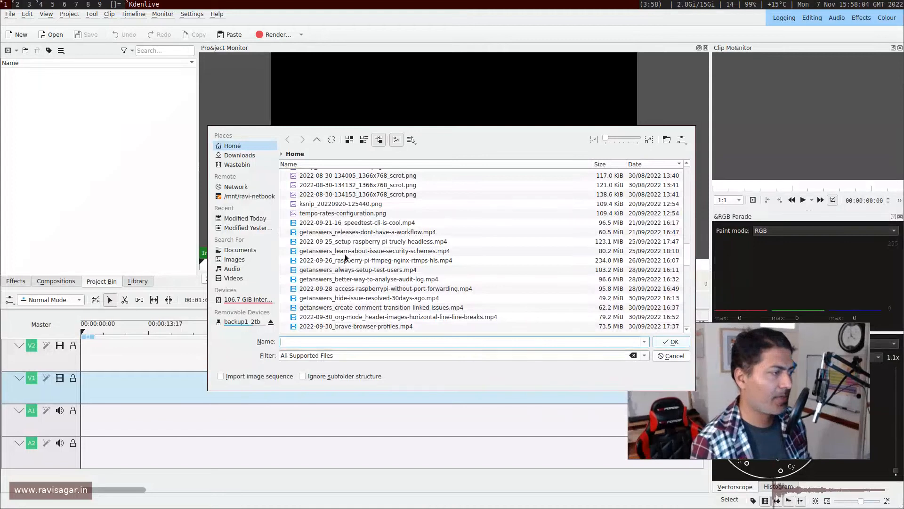
left_click(350, 251)
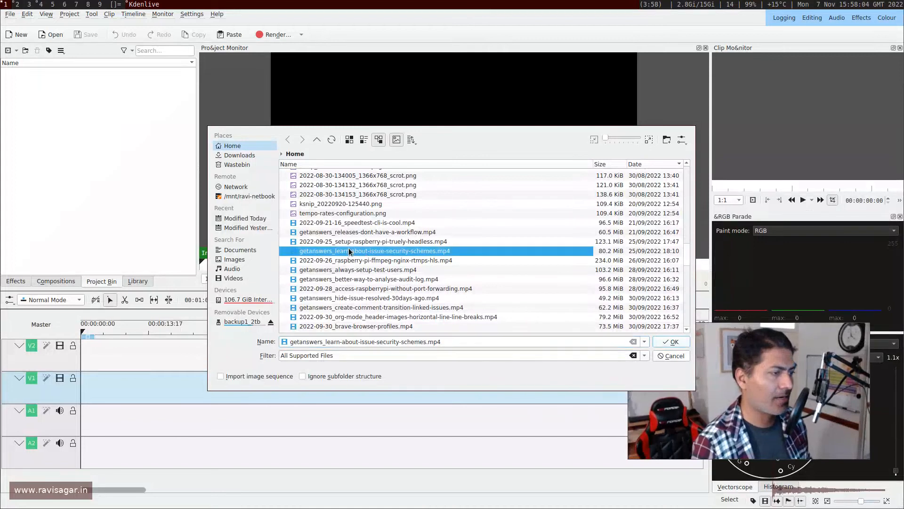
left_click(672, 343)
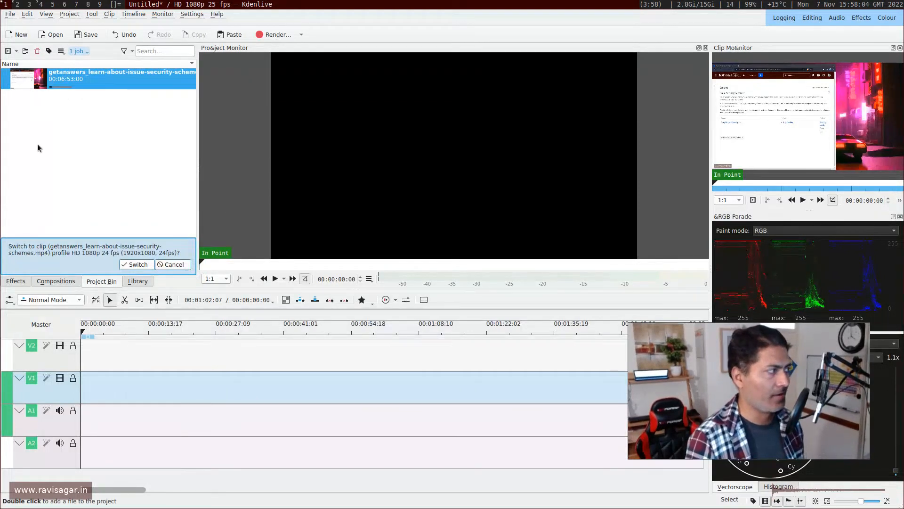
left_click_drag(77, 83, 111, 376)
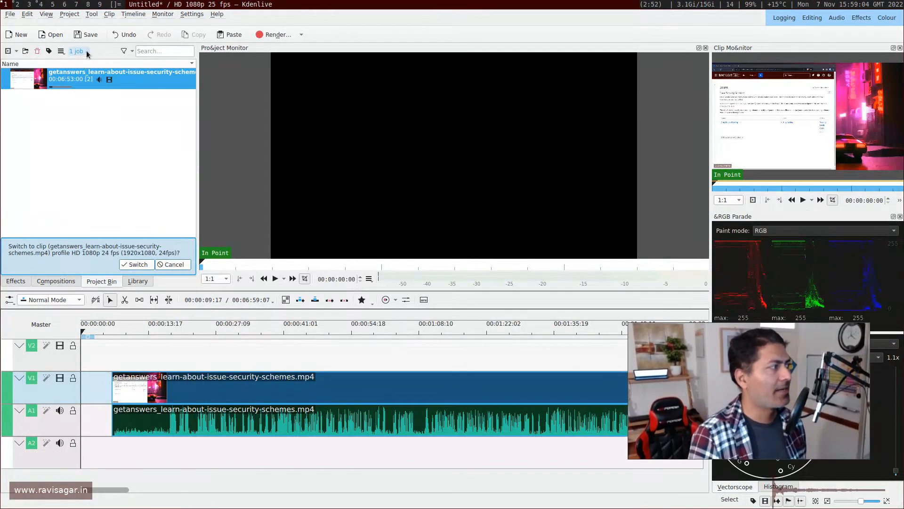
Check the options for the running clip job and review the cached data for the current project and all projects.
left_click(86, 50)
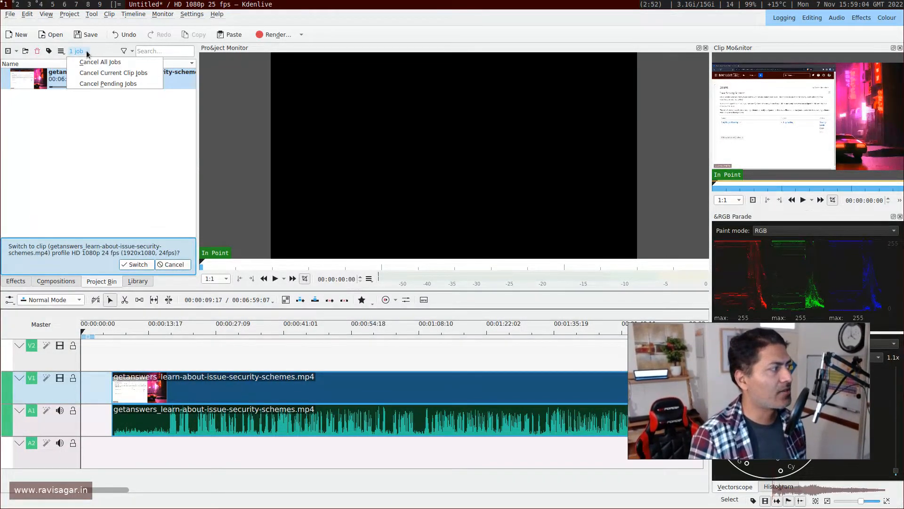
left_click(97, 125)
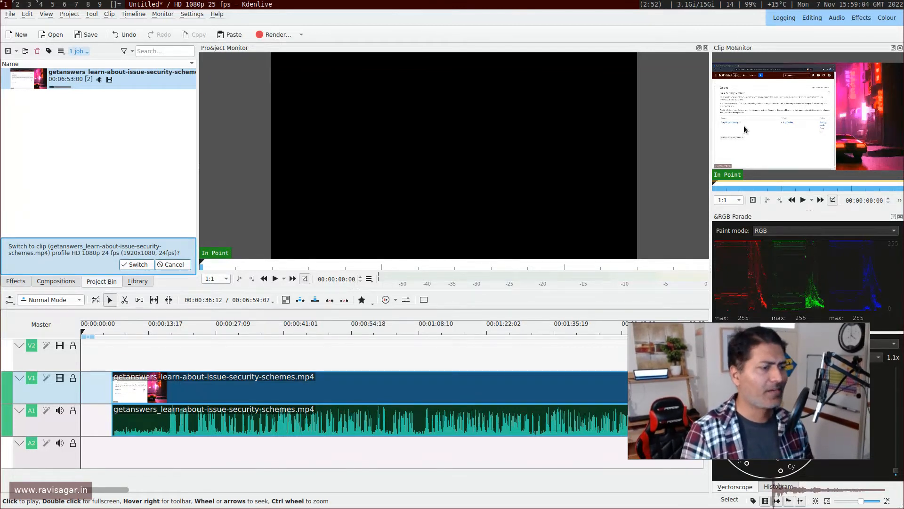
mouse_move(737, 140)
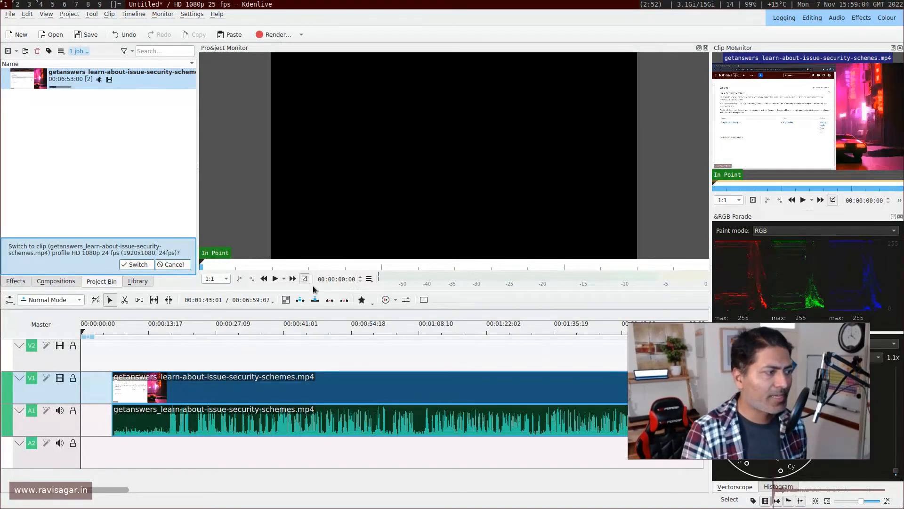
left_click(396, 300)
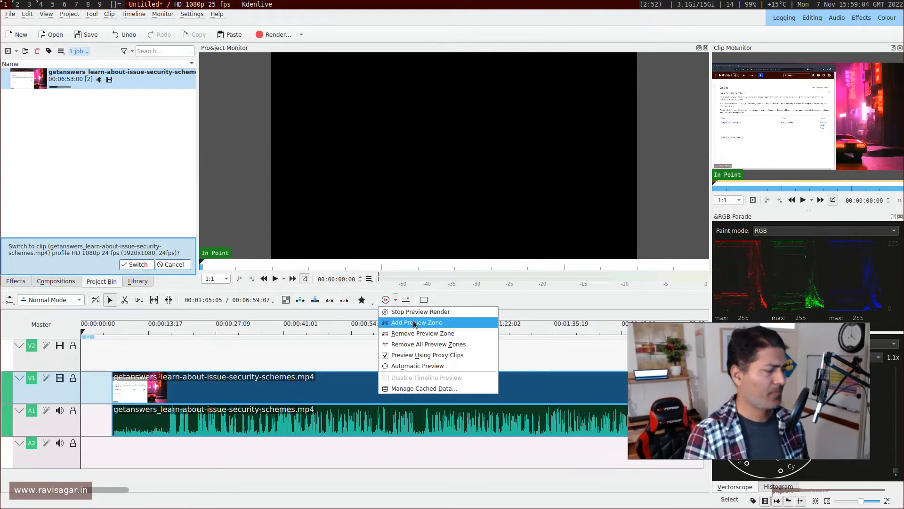
left_click(413, 389)
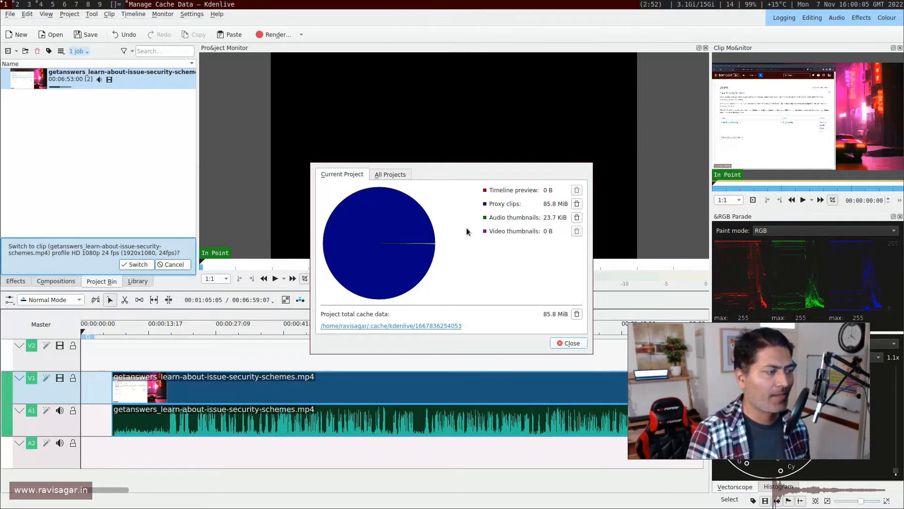
left_click(405, 177)
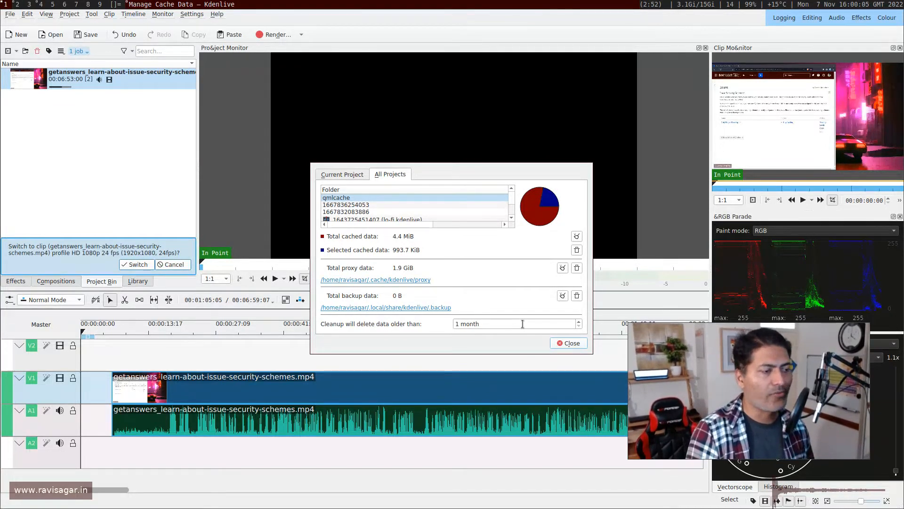
left_click(561, 343)
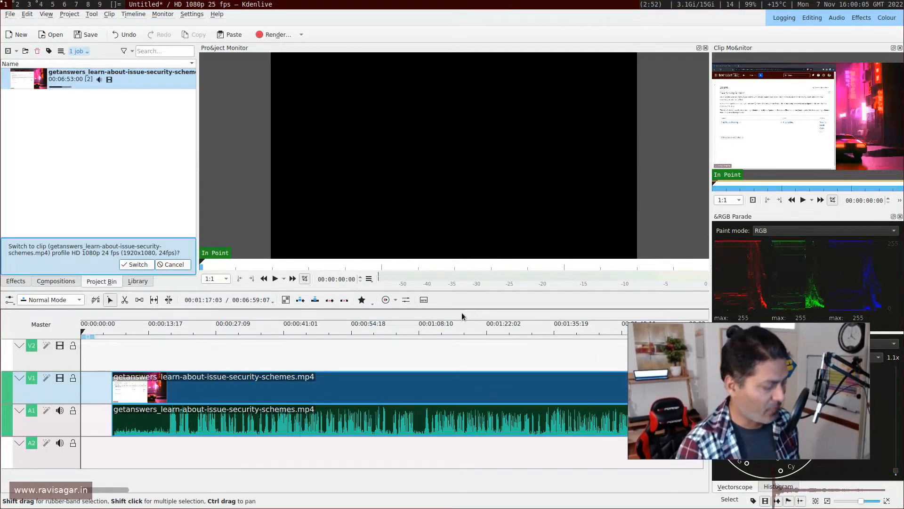
Open a terminal and list the contents of .cache/kdenlive/ and its proxy/ subfolder.
key("super+Return")
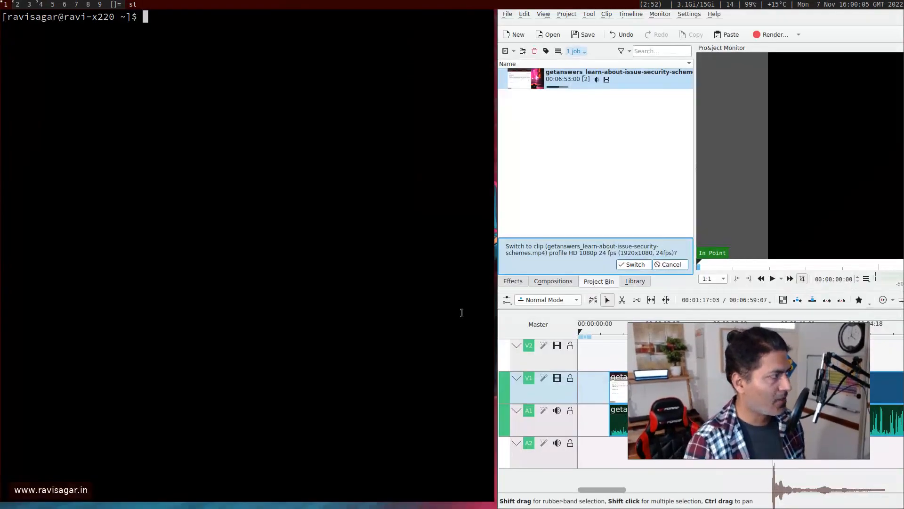
type("ls .cache/")
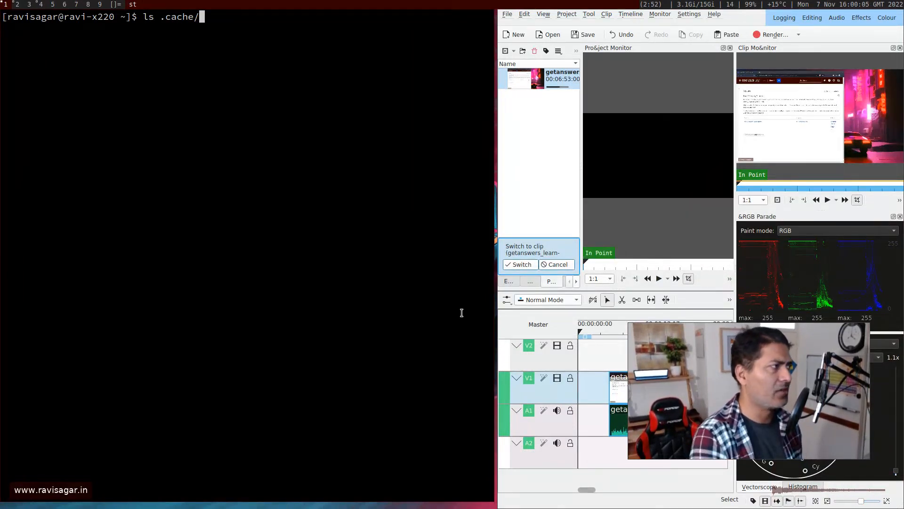
type("kdenlive/")
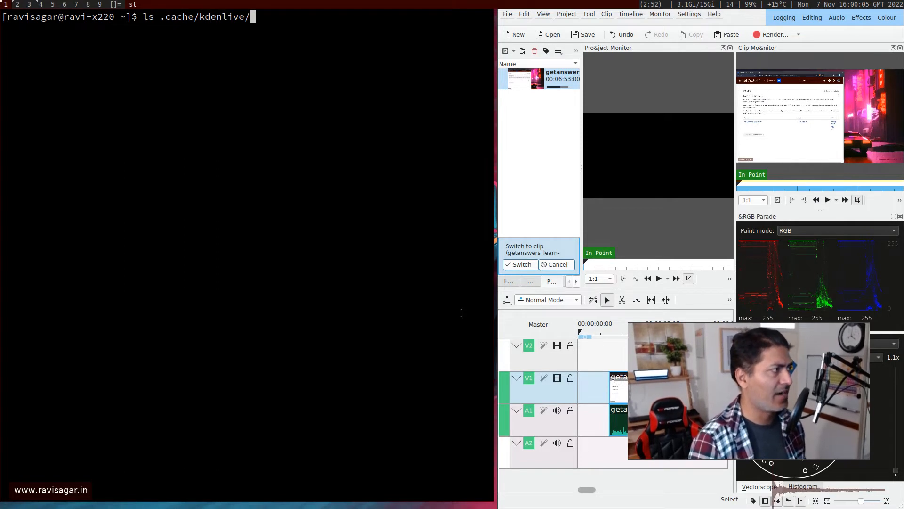
key("Return")
key("Up")
type("proxy/")
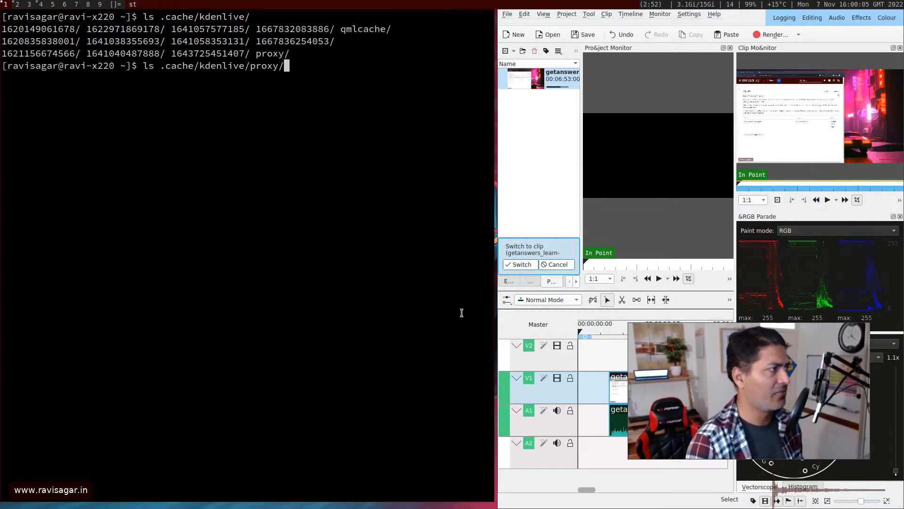
key("Return")
List the files in .cache/kdenlive/proxy/ in detail with ls and the -halt options.
key("Up")
key("ctrl+a")
key("Right")
key("Right")
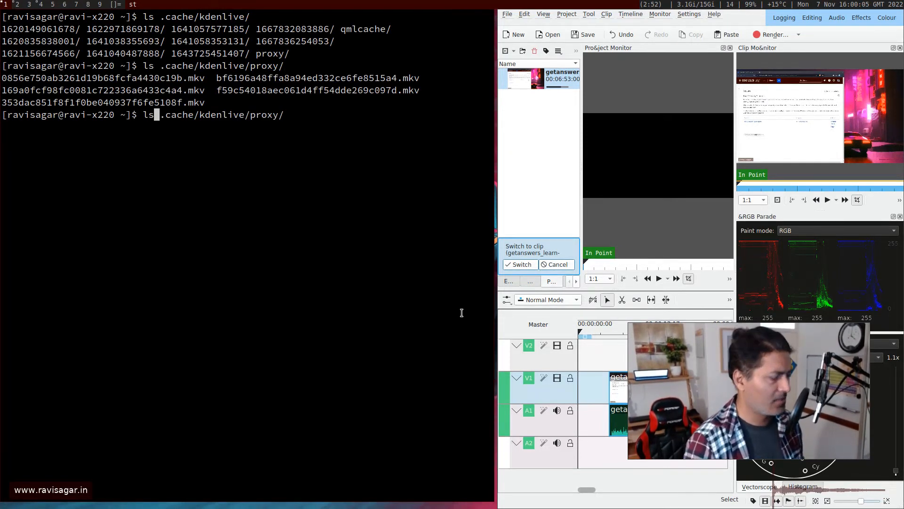
type("-halt")
key("Return")
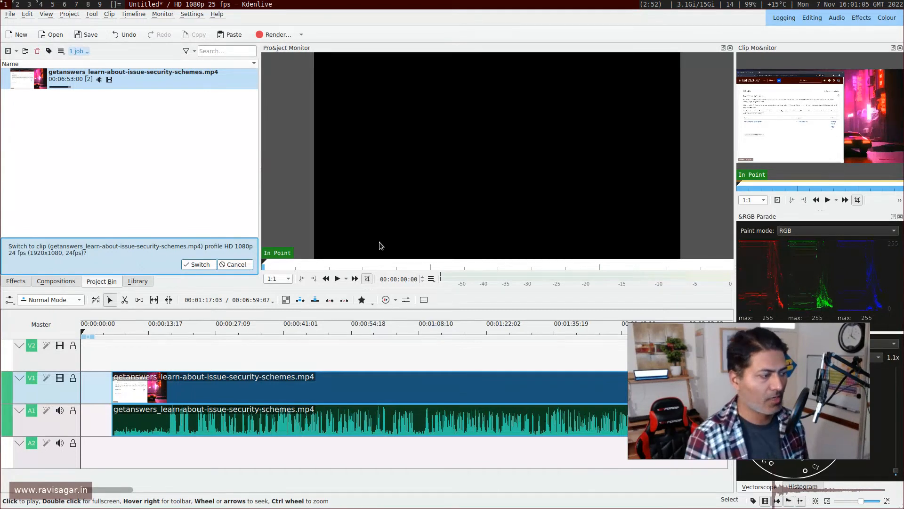
Move the timeline playhead to about 00:00:49:22 in Kdenlive to preview the clip.
left_click(328, 333)
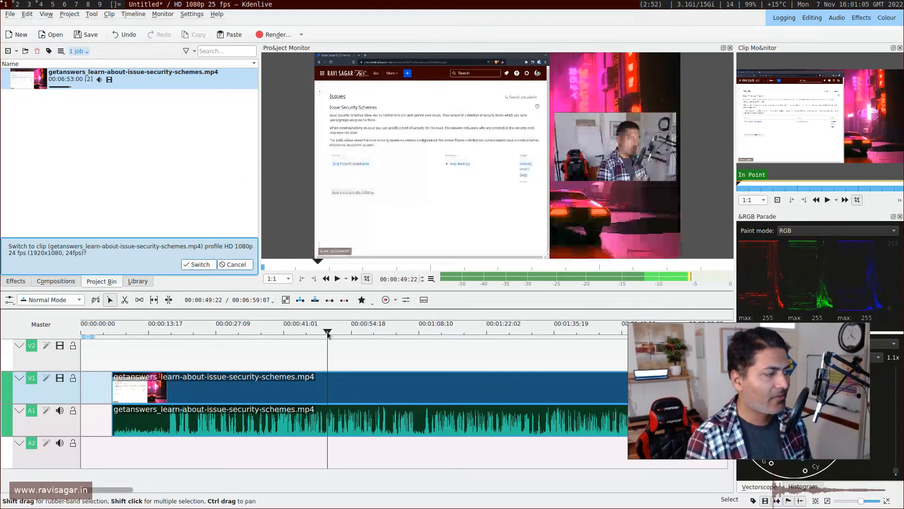